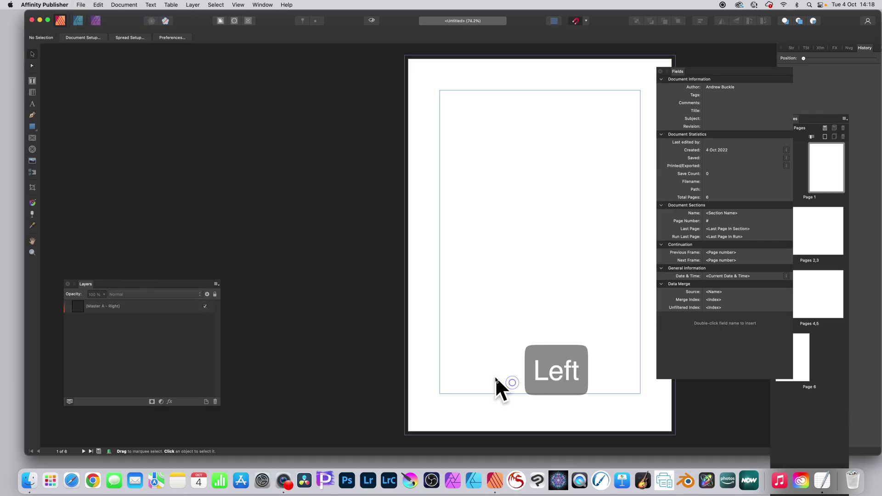
- Bring the page into view and open the Document menu
scroll(528, 303, right, 5)
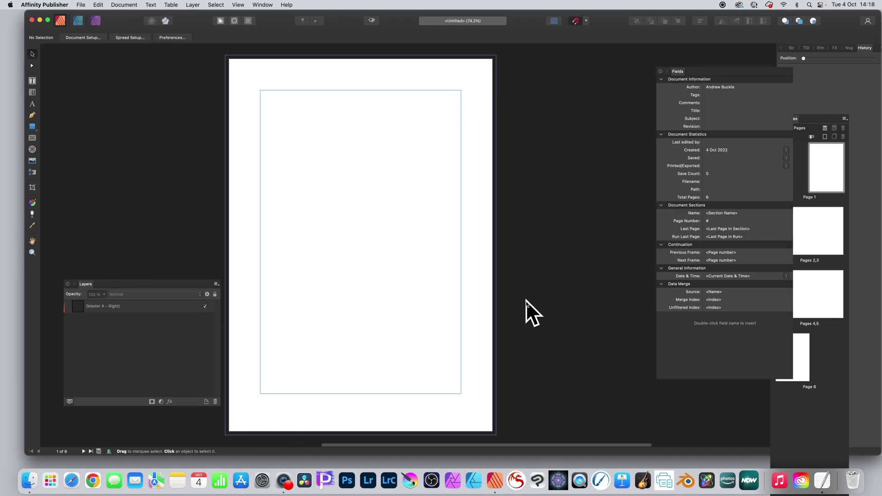
click(121, 6)
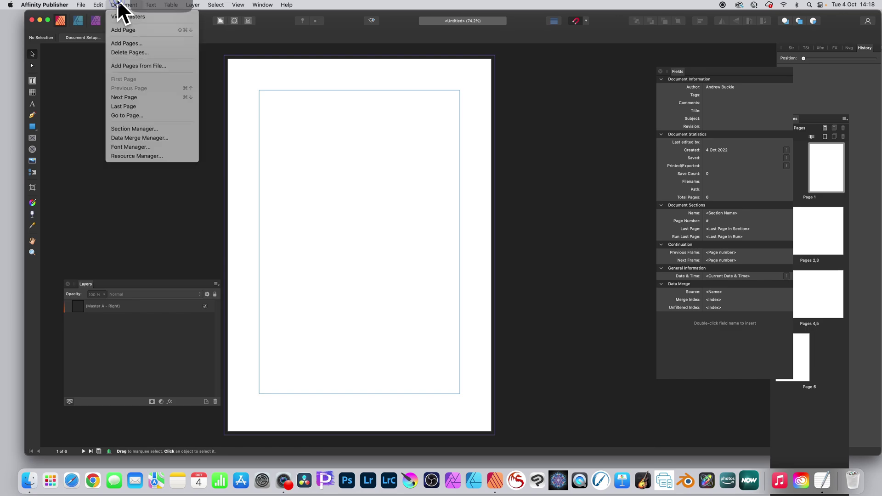
- Add text.csv from the Desktop as the data source in the Data Merge Manager
click(162, 137)
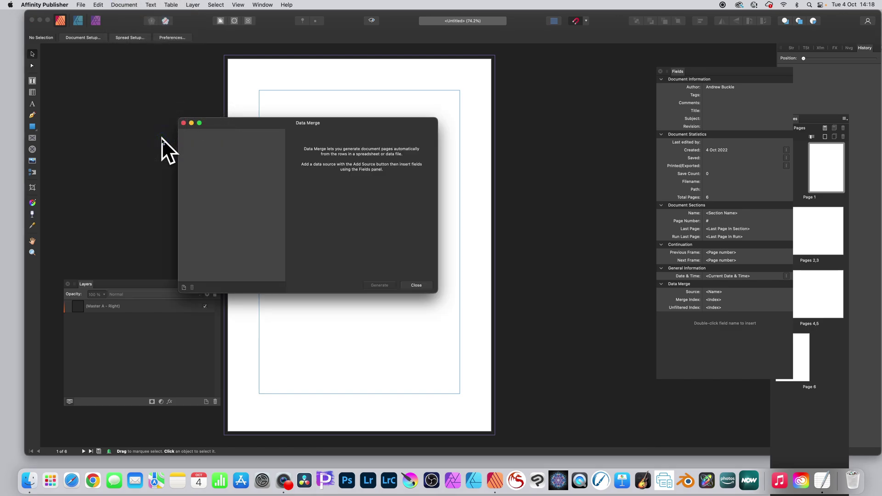
click(183, 288)
drag(318, 132, 164, 66)
click(335, 243)
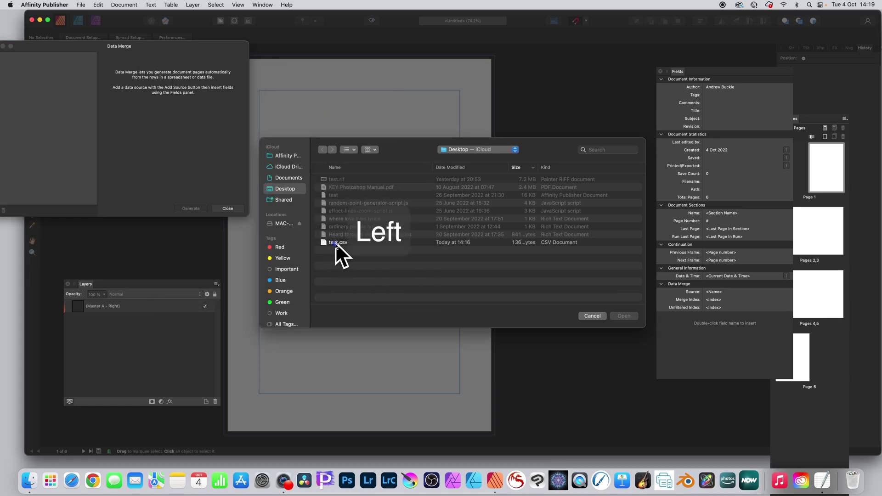
click(337, 243)
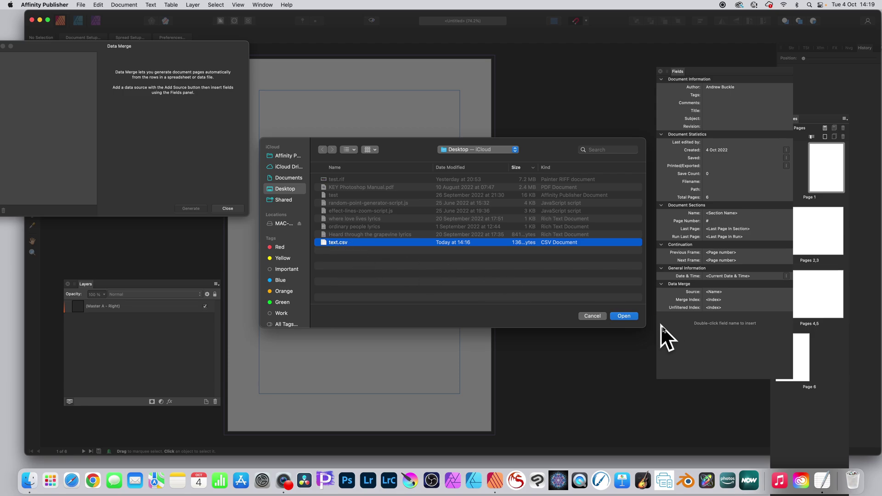
click(632, 316)
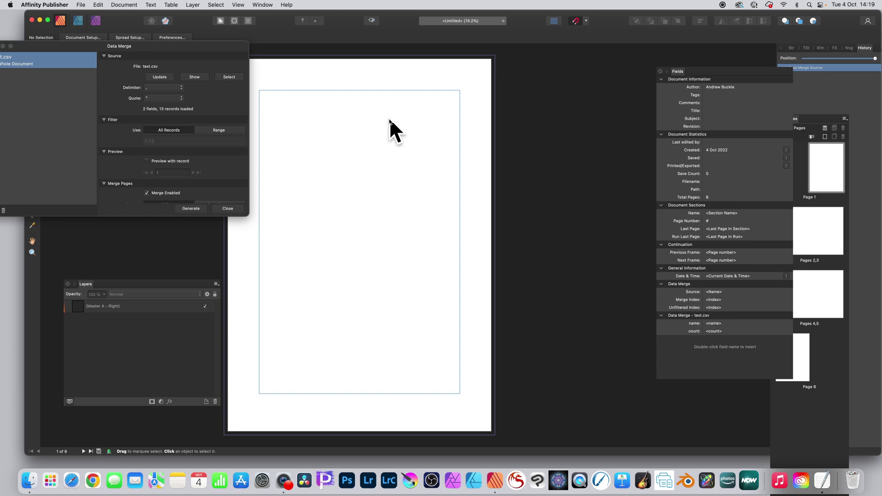
- Move and enlarge the Data Merge window to review the text.csv settings, then close it
drag(129, 46, 220, 58)
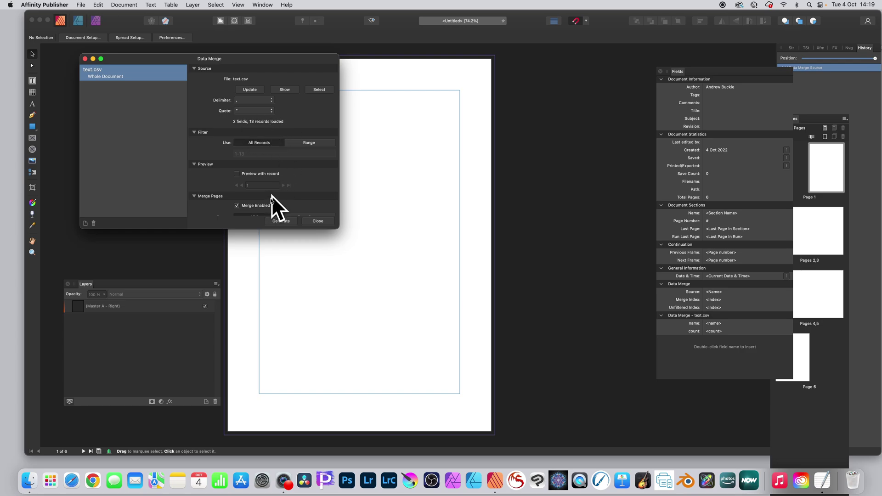
scroll(273, 191, down, 2)
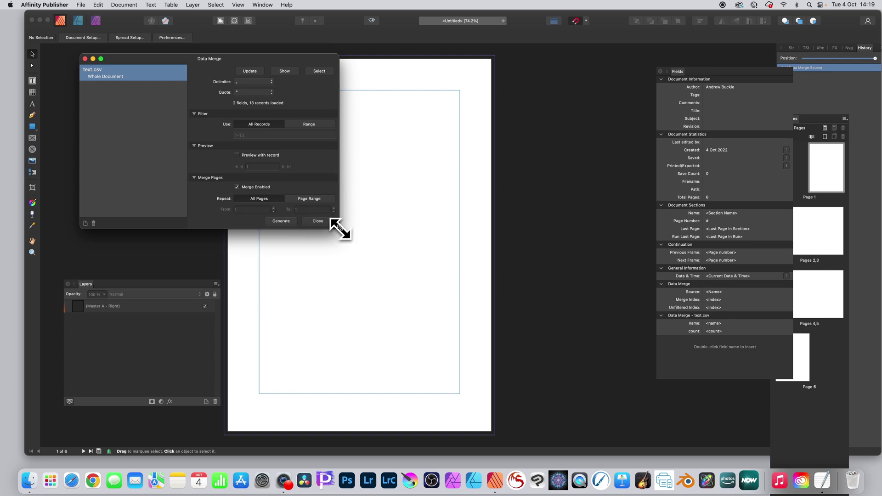
drag(341, 229, 358, 302)
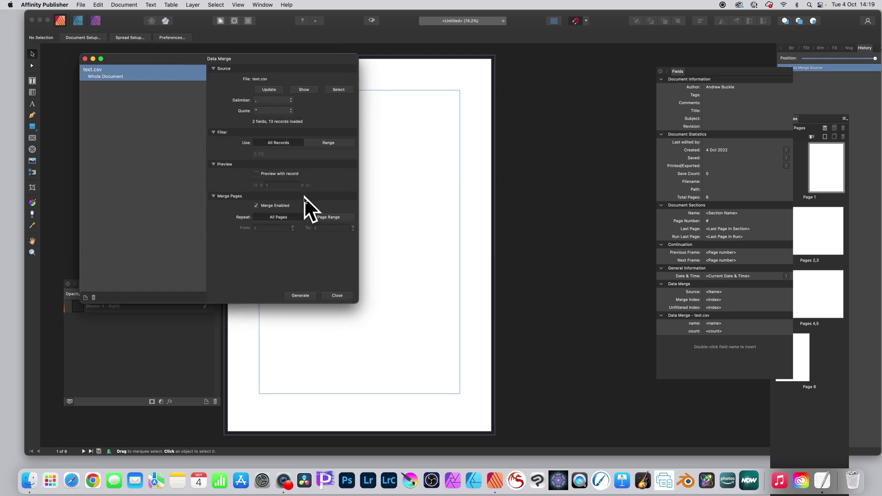
click(341, 294)
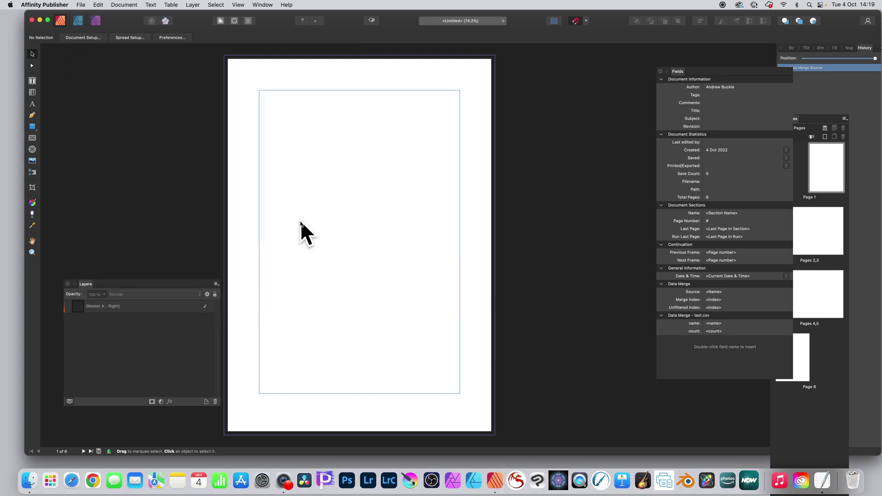
- Draw a data merge layout grid inside the page margins with 2 columns and 5 rows
scroll(396, 293, down, 1)
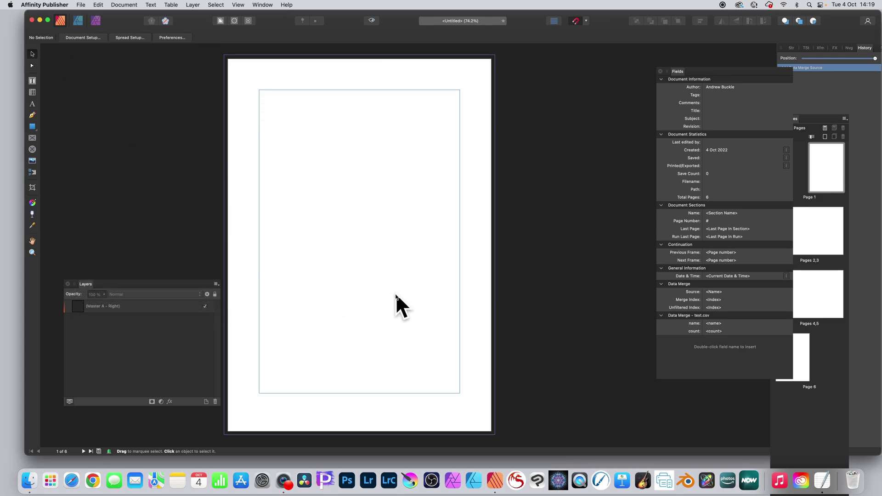
click(32, 173)
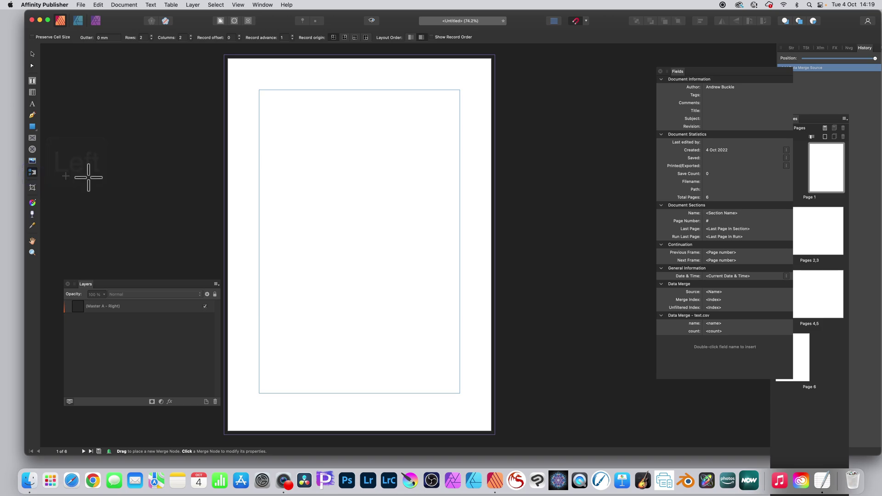
drag(269, 99, 453, 347)
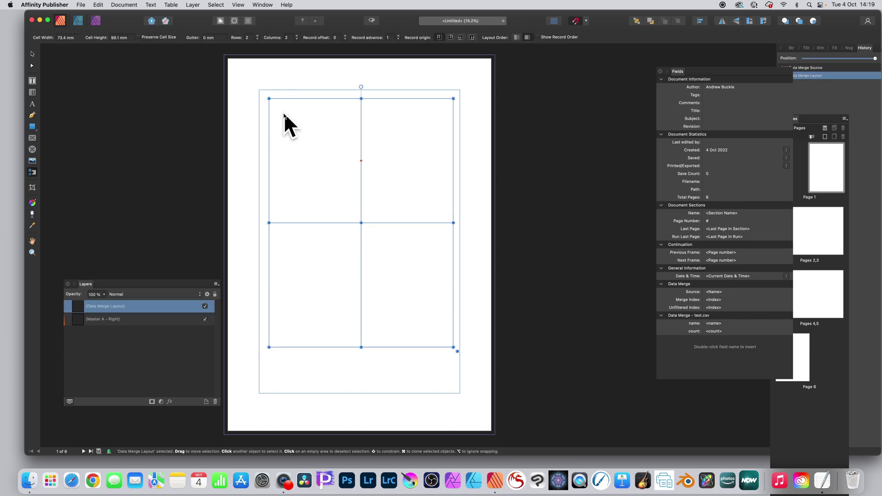
click(258, 36)
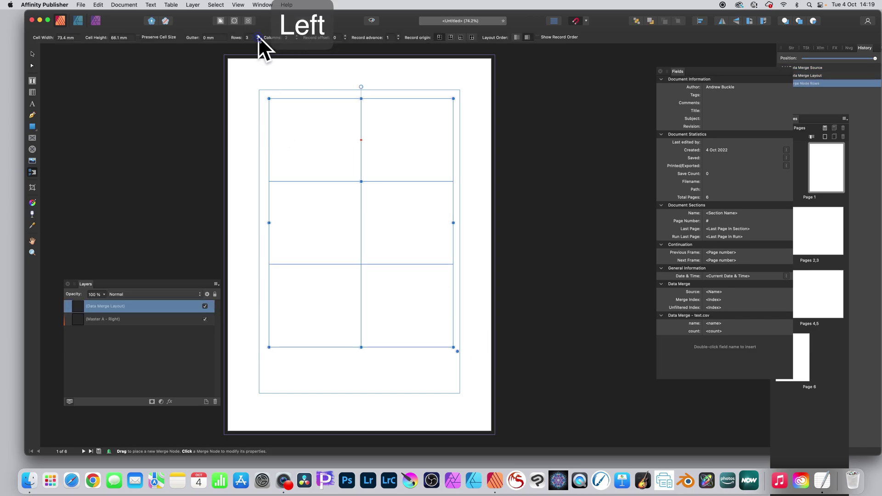
click(258, 36)
click(258, 35)
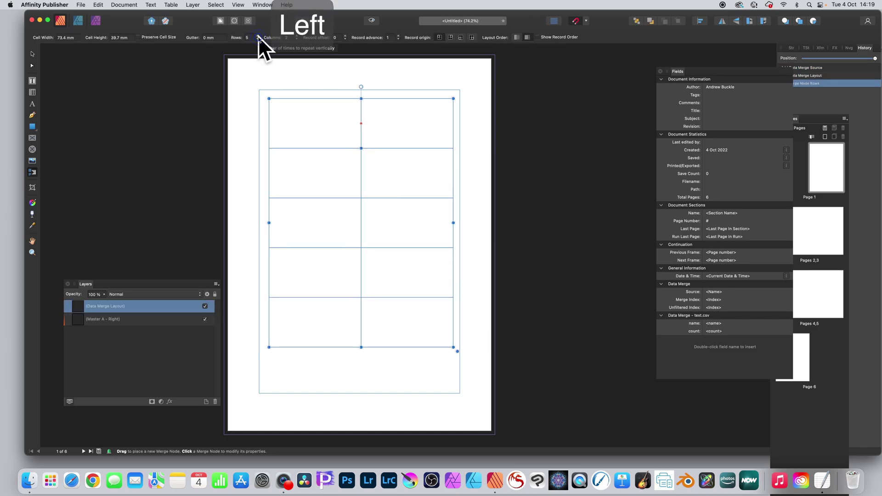
- Draw a text frame in the top-left grid cell and rename its layer 'Name'
click(33, 80)
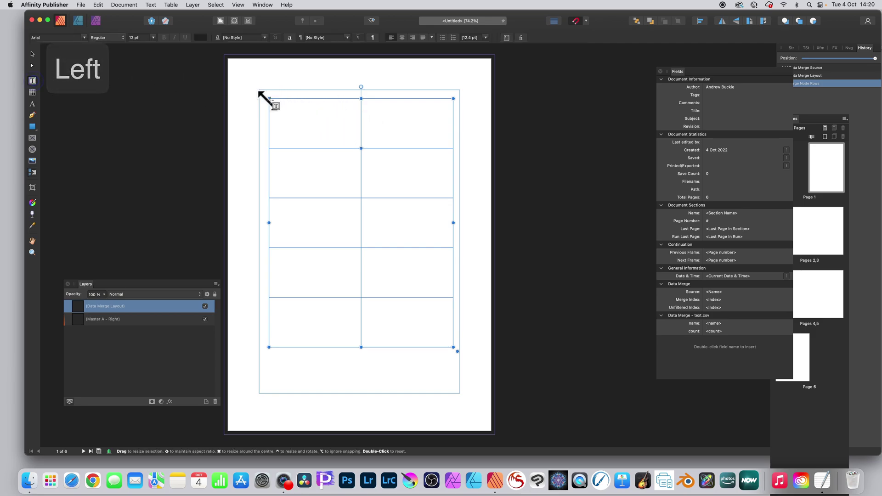
drag(274, 102, 355, 116)
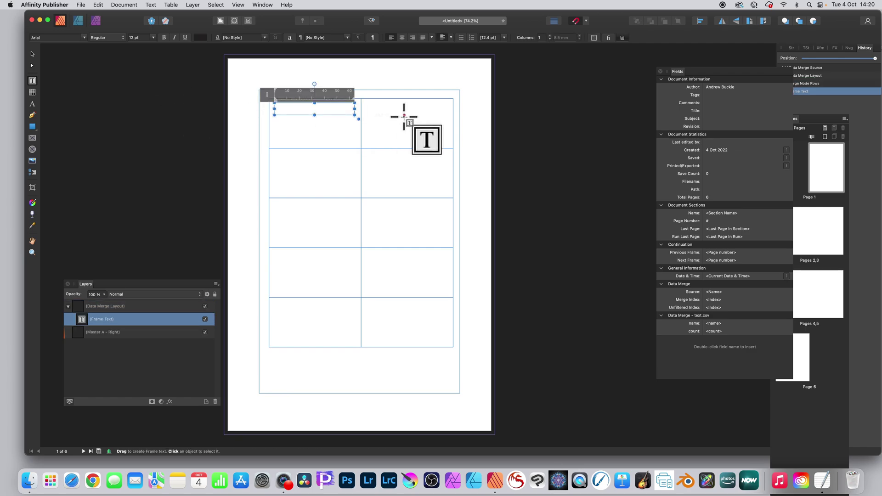
double_click(102, 319)
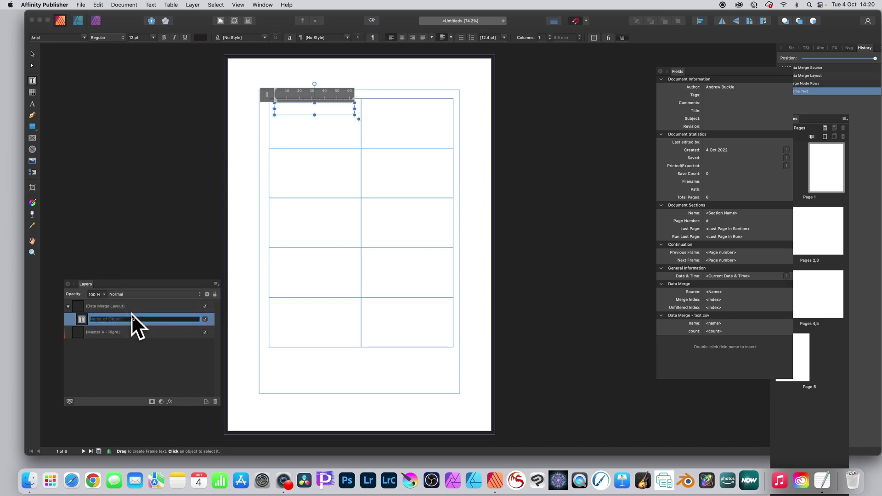
text(Name)
key(Return)
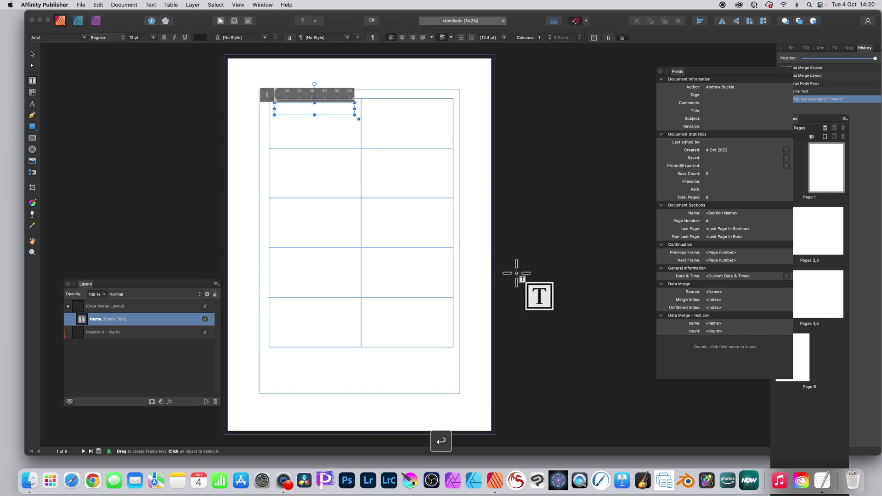
drag(680, 71, 507, 69)
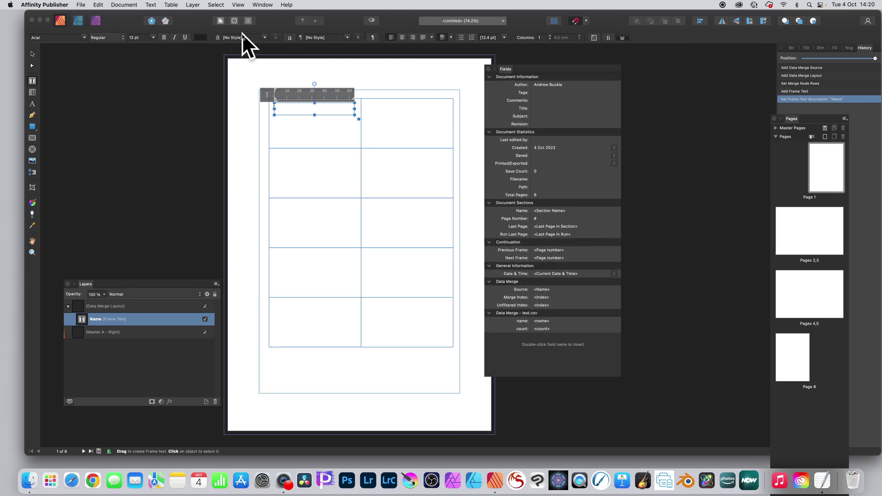
- Insert the name field from the Fields panel into the Name frame
click(239, 5)
mouse_move(255, 191)
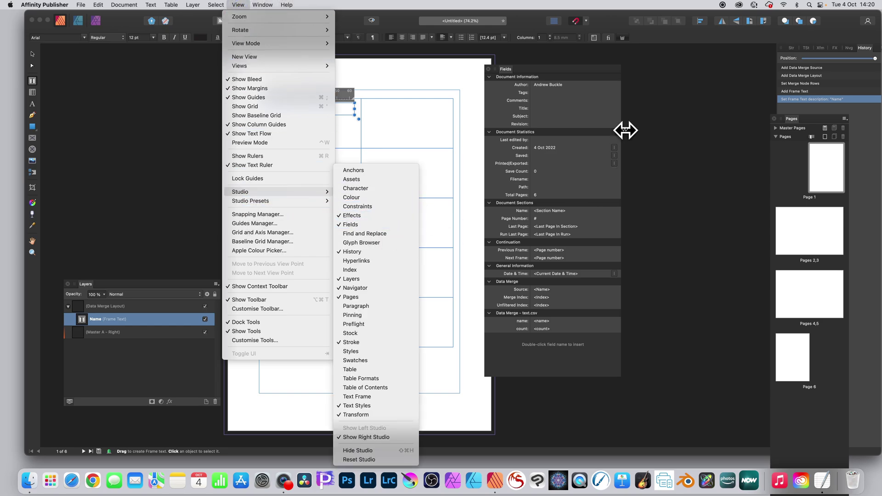
click(558, 74)
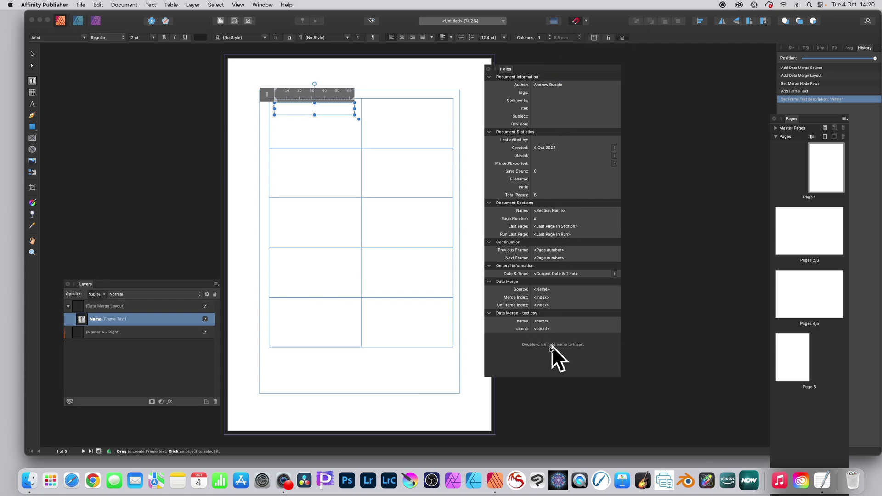
double_click(544, 321)
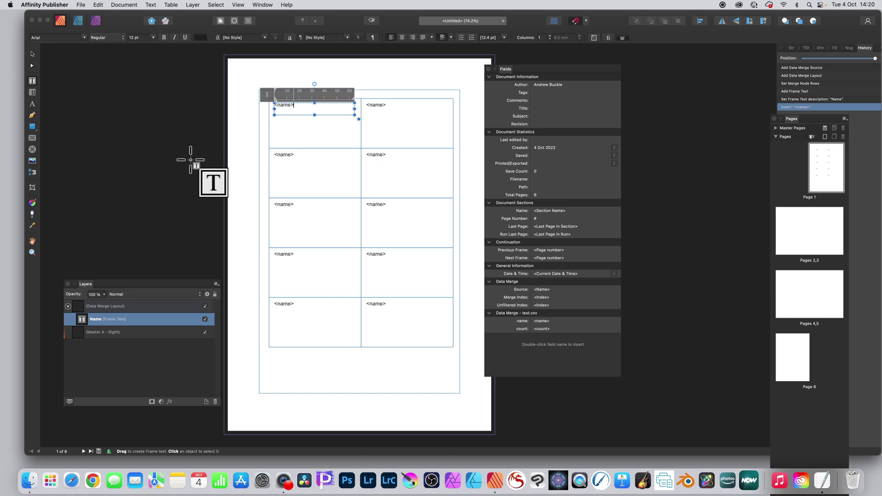
- Add a small text frame below the name, rename its layer 'Count', and insert the count field
click(33, 86)
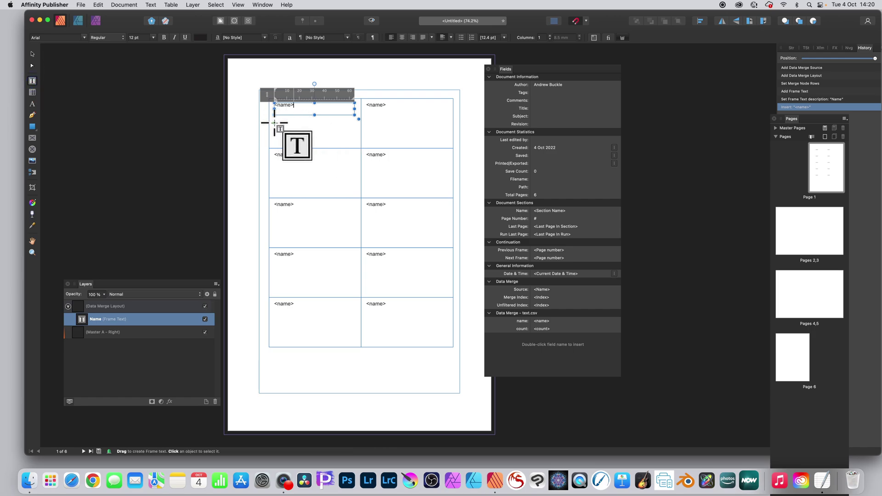
drag(274, 123, 298, 138)
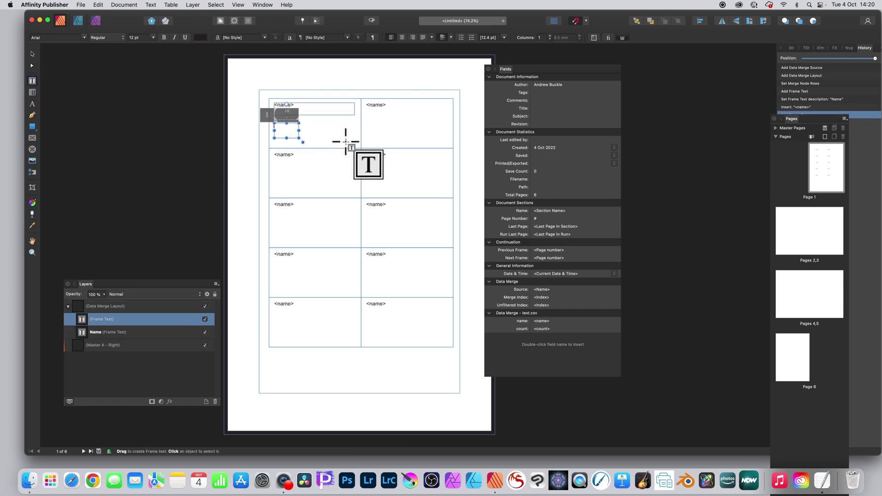
double_click(94, 320)
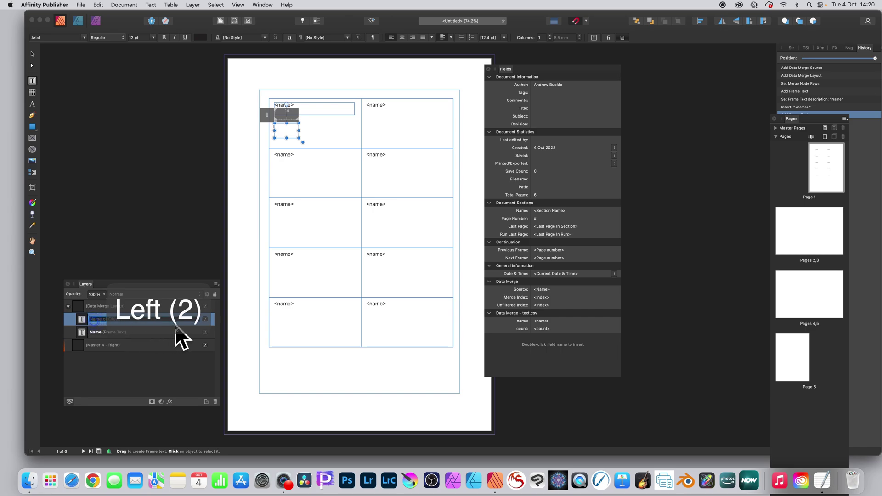
text(Count)
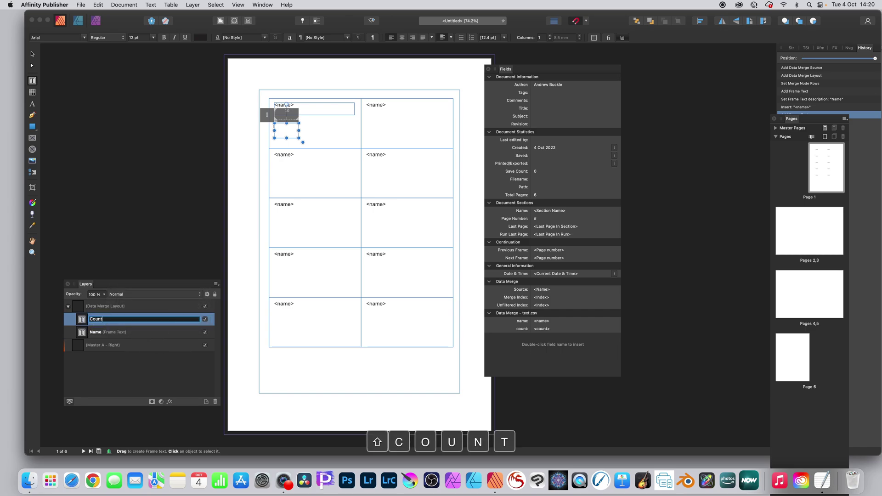
key(Return)
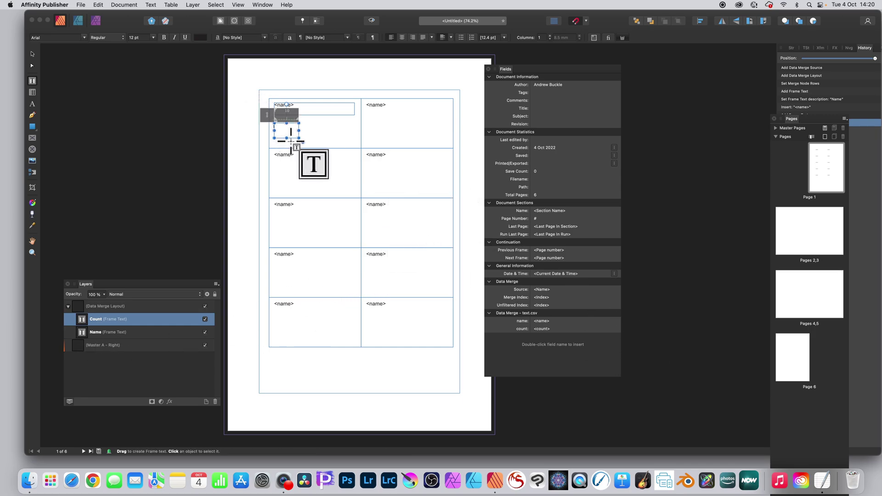
double_click(545, 330)
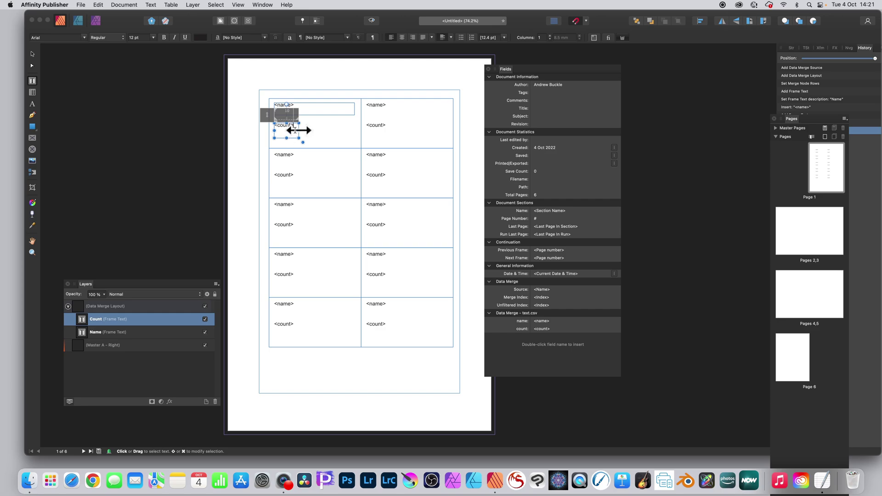
click(32, 54)
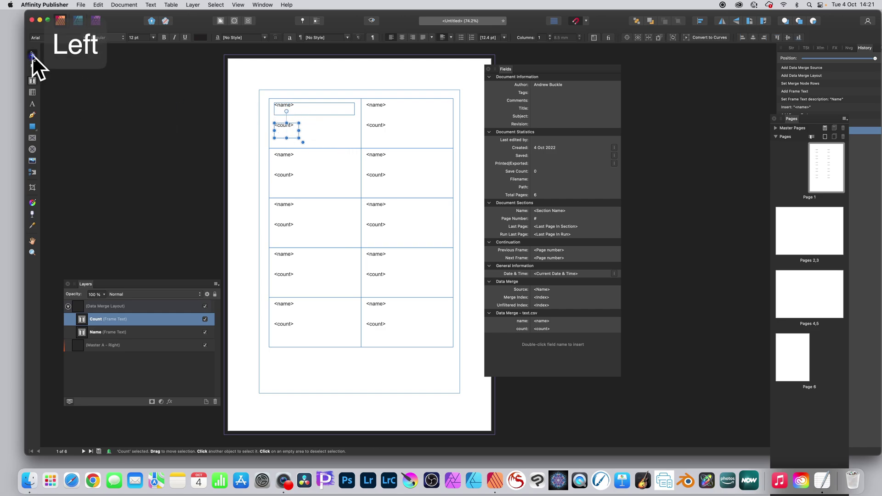
- Draw a blue-filled rectangle bar beside the first count
click(32, 127)
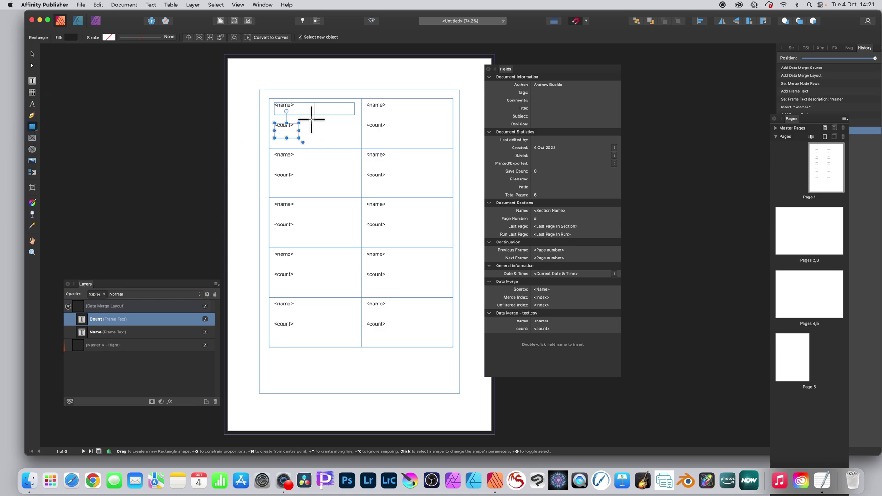
drag(306, 119, 354, 131)
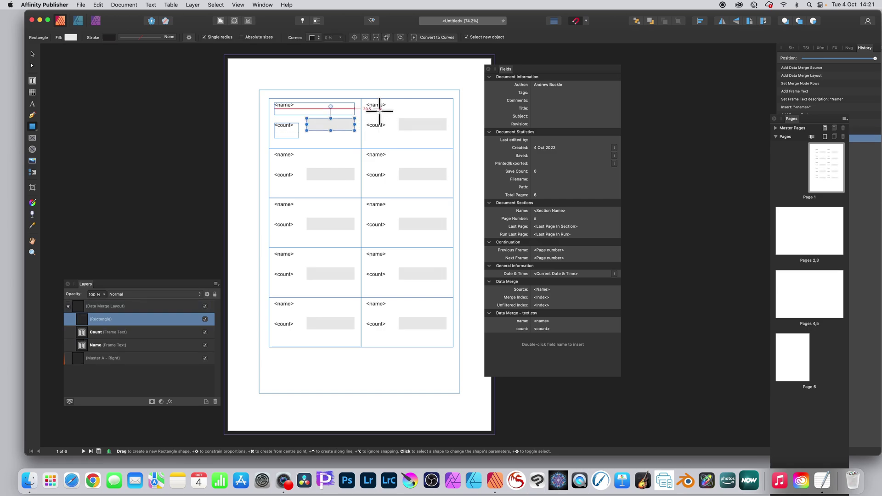
click(69, 38)
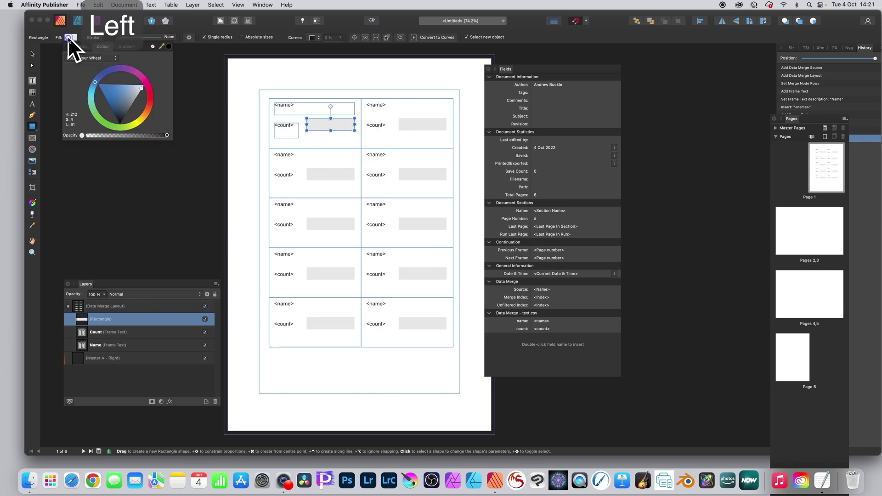
click(107, 95)
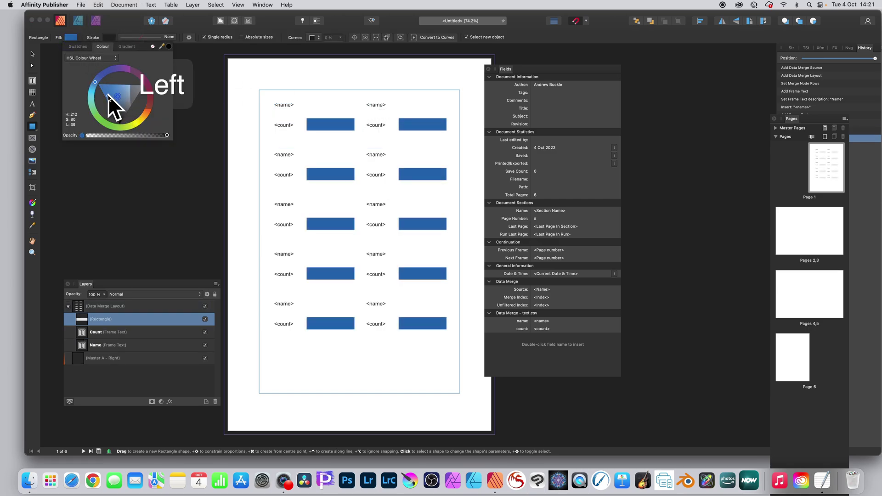
click(307, 137)
- Draw a thin red-filled bar beneath the blue bar, then deselect it
drag(307, 138, 355, 141)
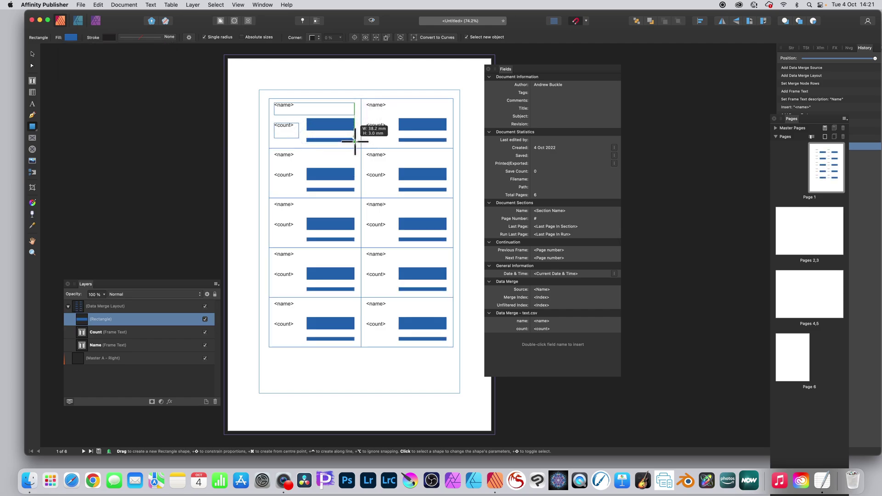
click(69, 38)
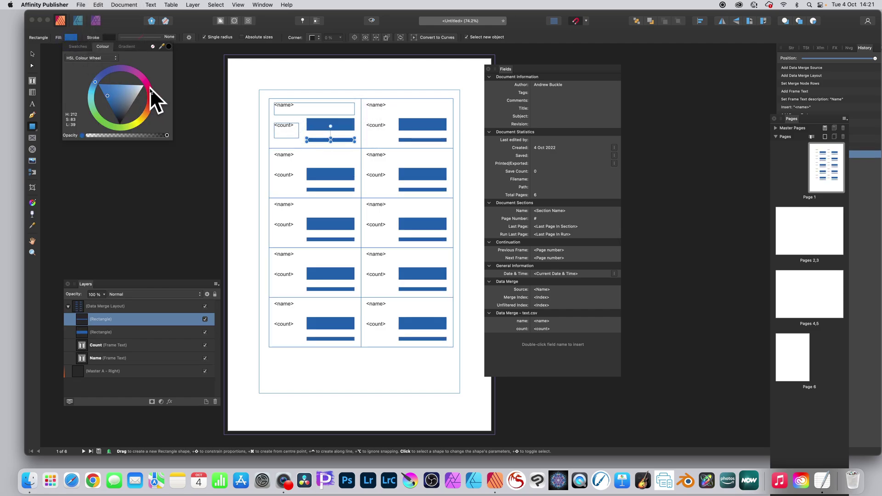
click(148, 87)
click(33, 53)
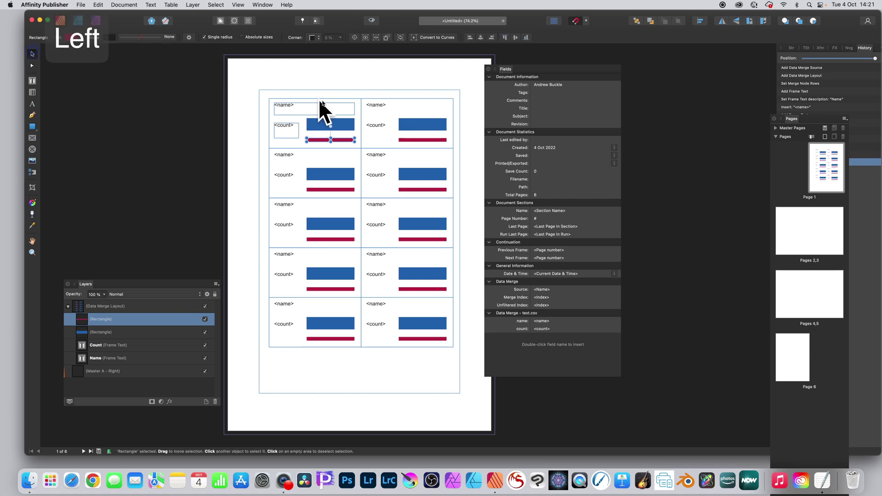
click(214, 93)
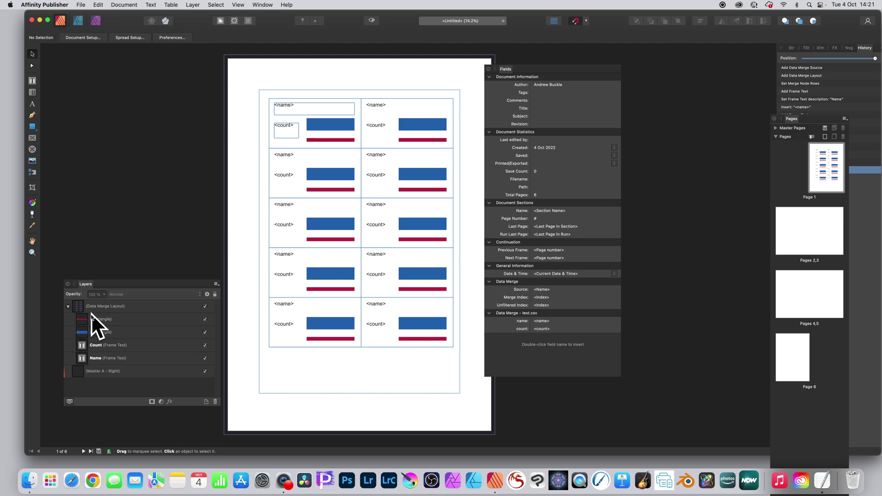
- Generate the merged document from text.csv in the Data Merge Manager
click(124, 4)
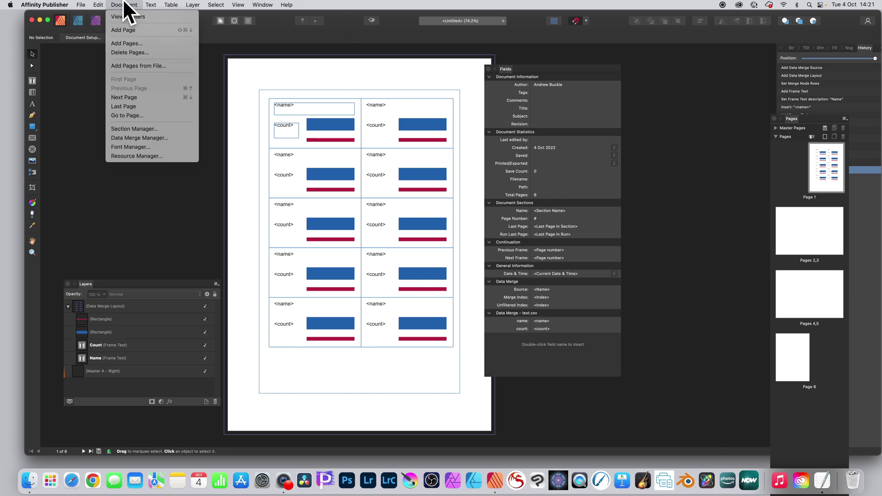
click(137, 138)
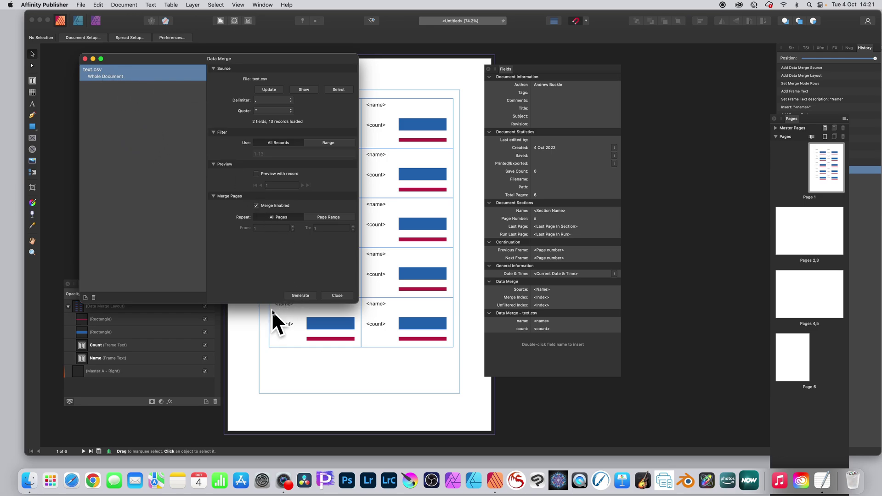
click(300, 296)
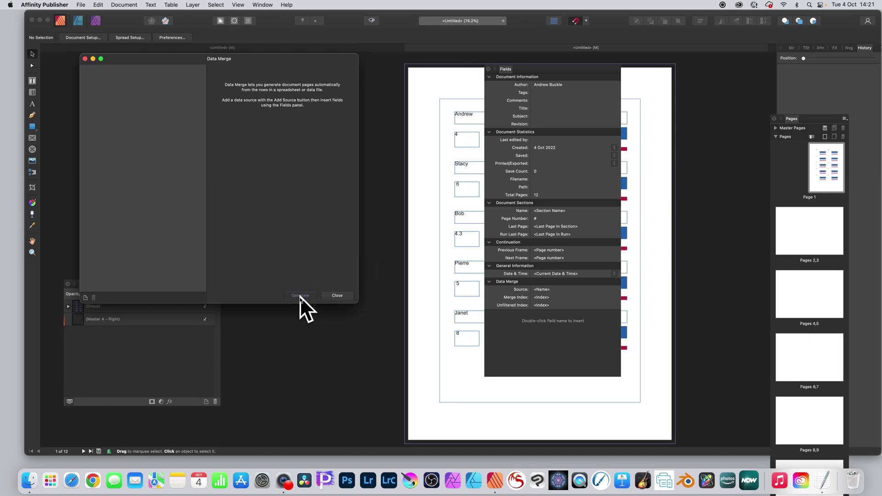
- Close the Data Merge window and float the Pages thumbnails beside the merged document
click(337, 296)
drag(510, 68, 721, 142)
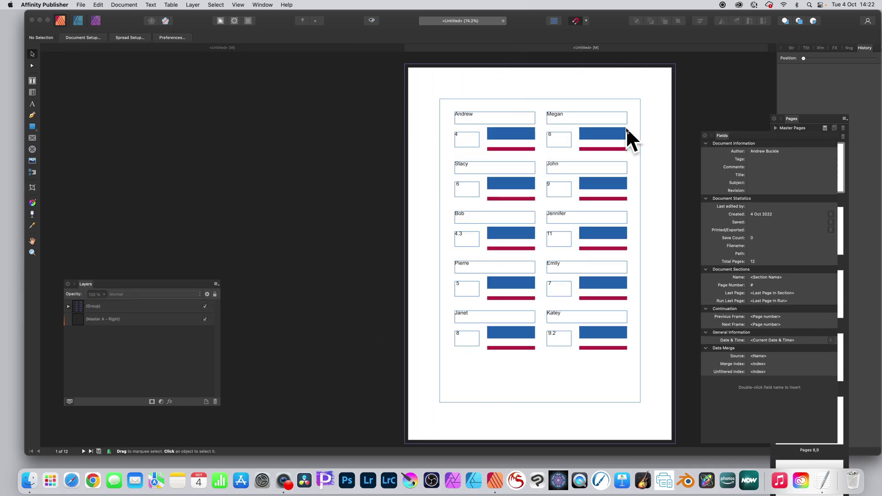
click(220, 46)
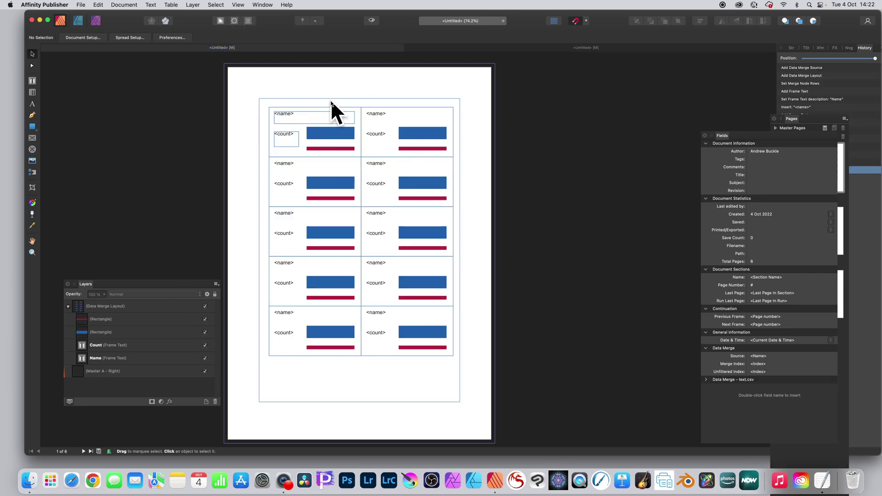
click(517, 46)
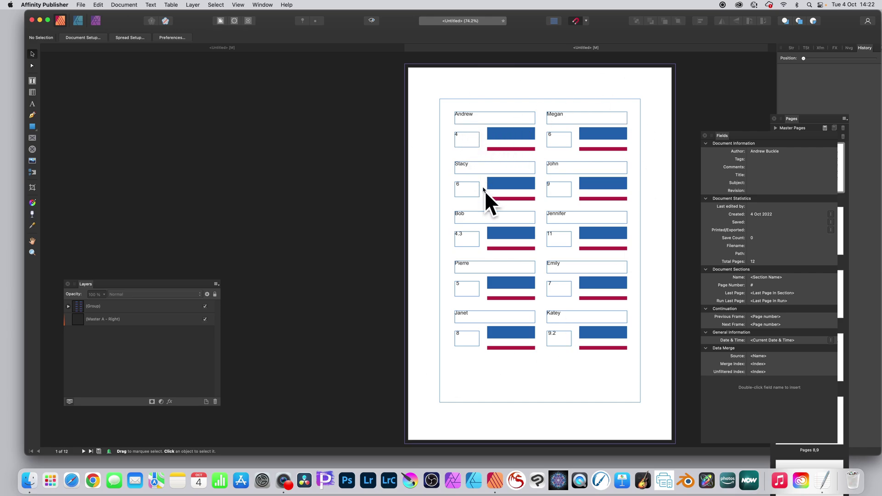
drag(727, 136, 241, 282)
drag(793, 118, 708, 98)
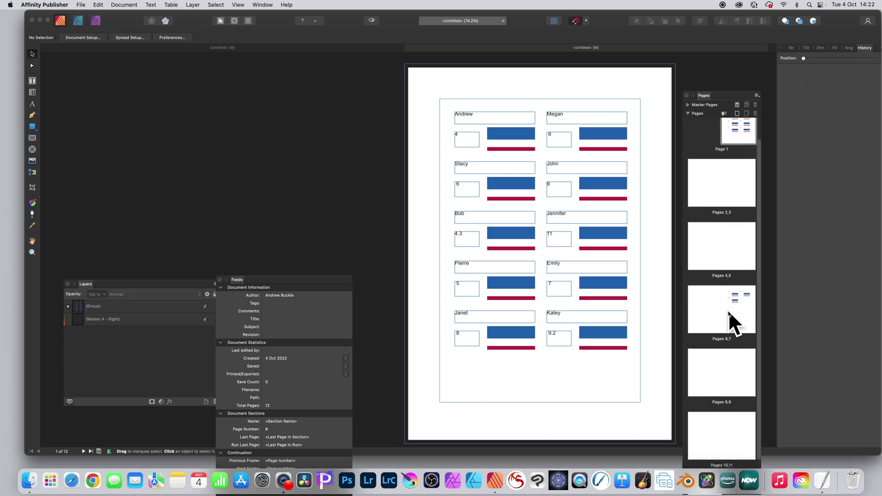
scroll(731, 308, down, 3)
scroll(549, 295, down, 4)
scroll(547, 298, down, 10)
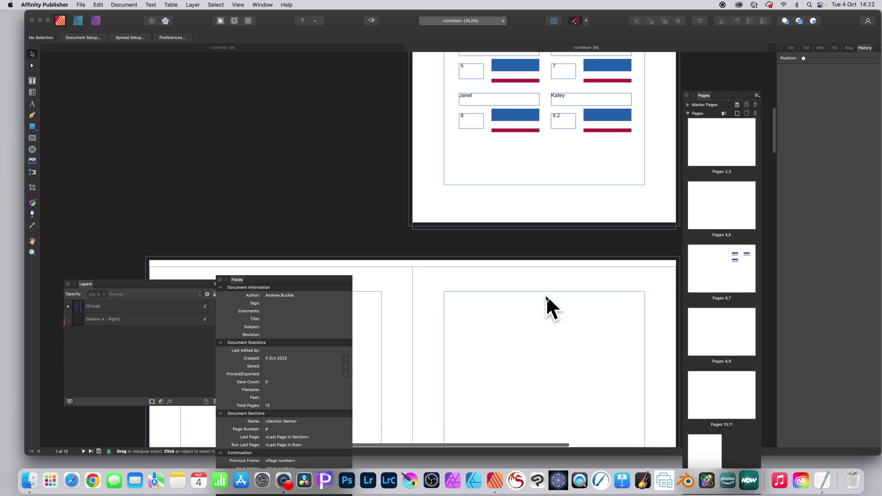
scroll(546, 294, down, 5)
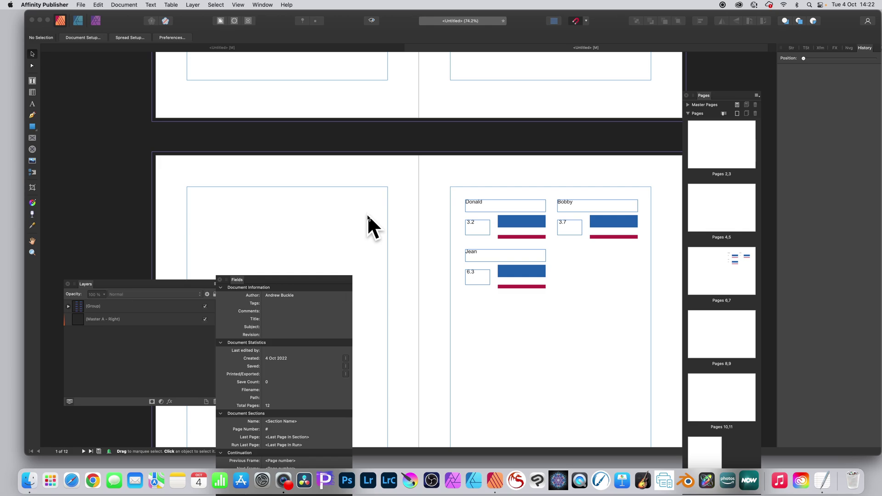
scroll(368, 213, down, 10)
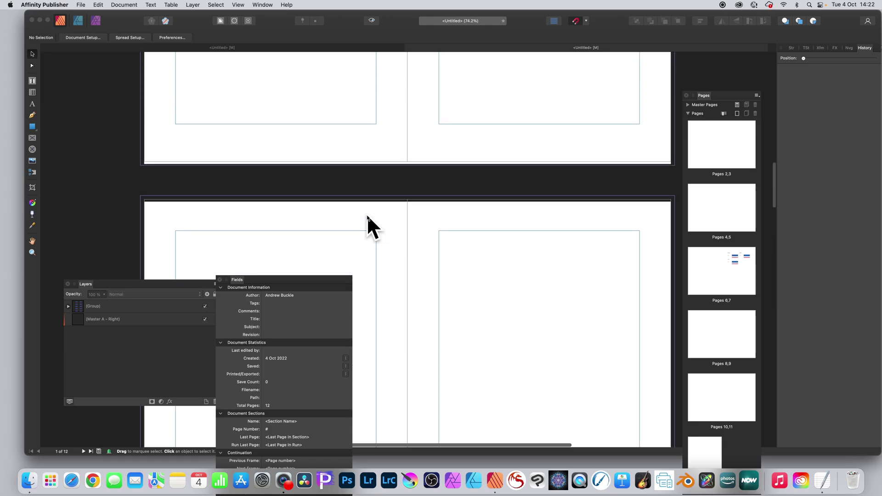
scroll(367, 214, up, 10)
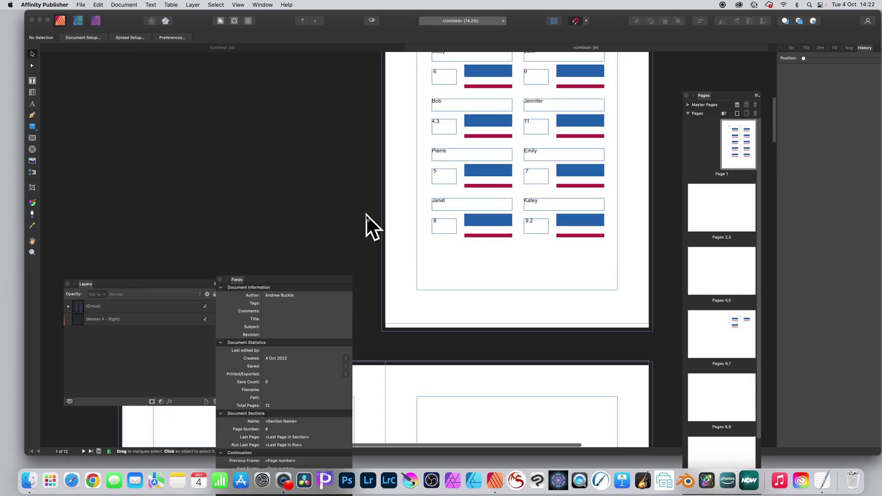
scroll(366, 214, up, 3)
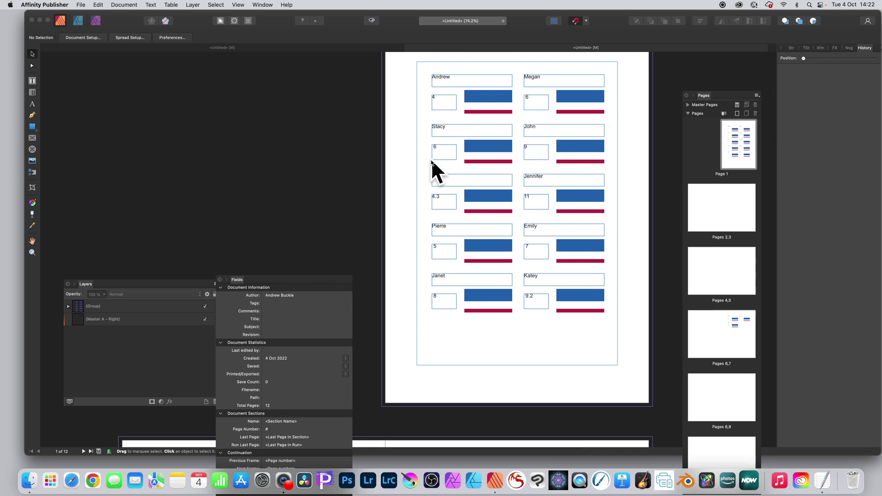
scroll(484, 256, down, 1)
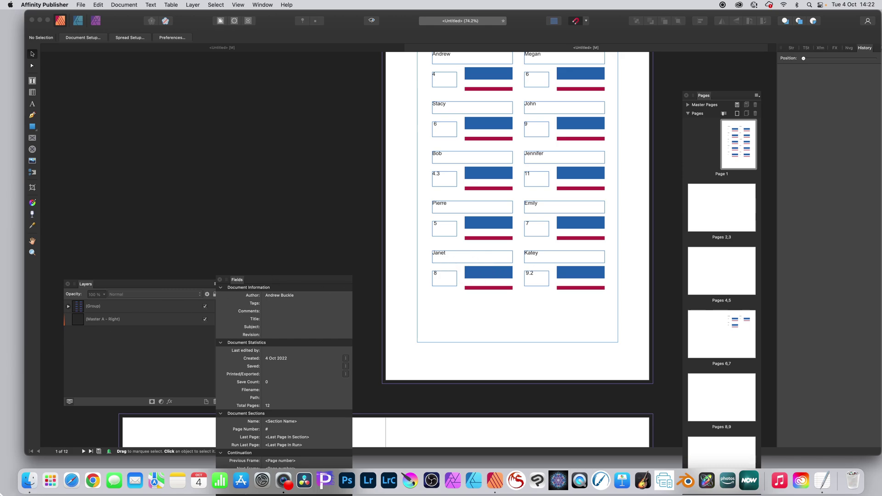
click(821, 481)
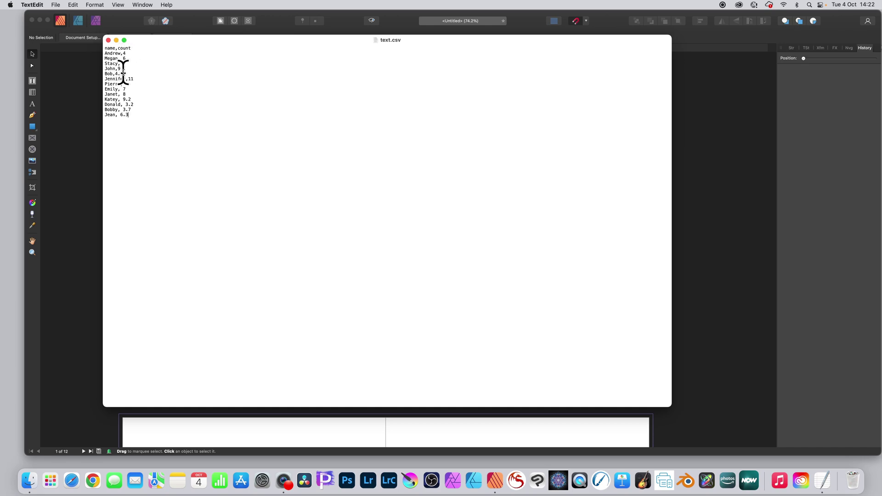
- In the merged document's Pages panel, delete the three empty two-page spreads, leaving 7 pages
click(81, 120)
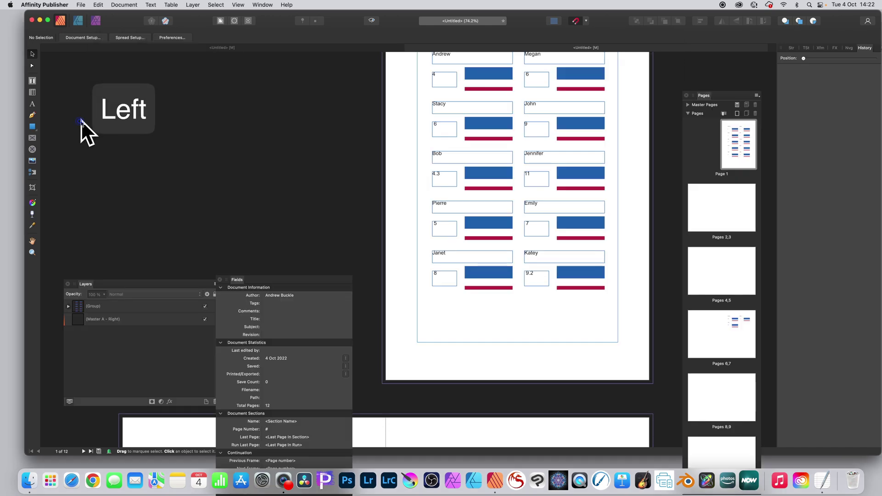
scroll(476, 84, up, 3)
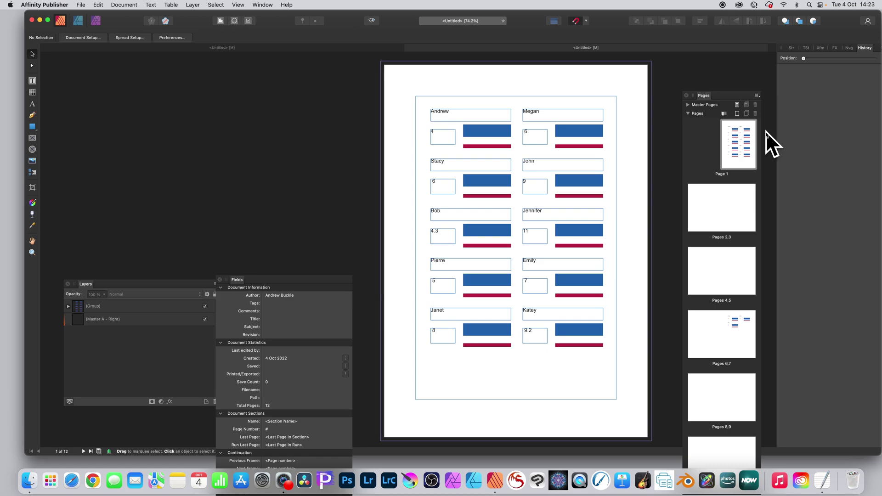
right_click(709, 194)
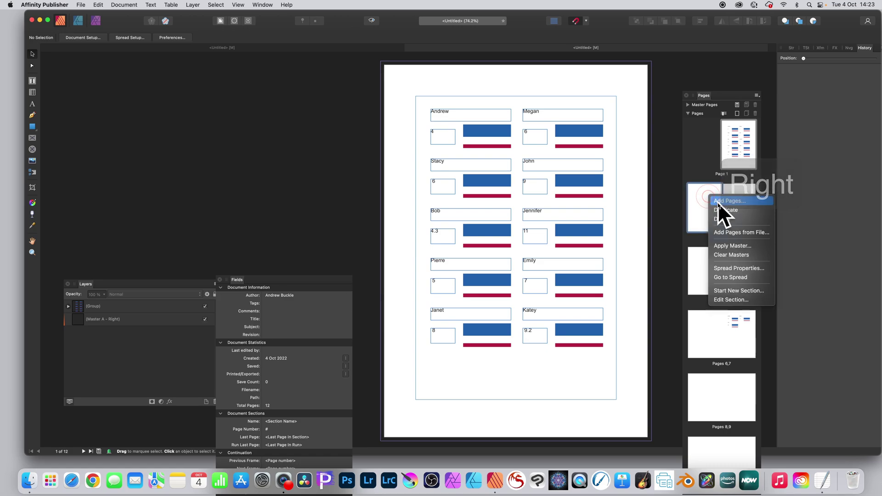
click(719, 213)
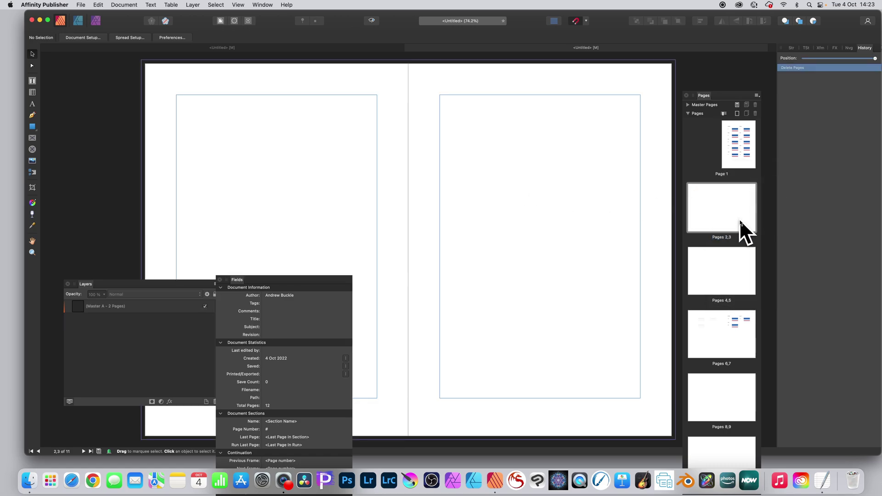
right_click(718, 203)
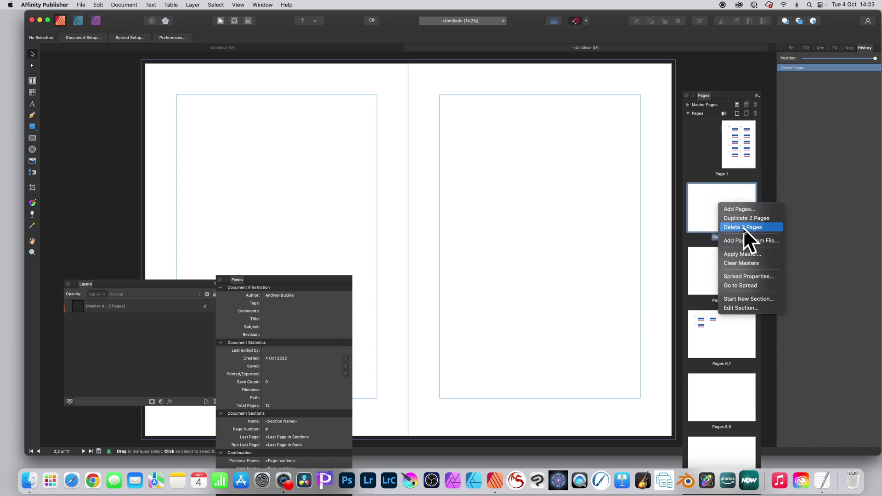
click(743, 227)
right_click(718, 207)
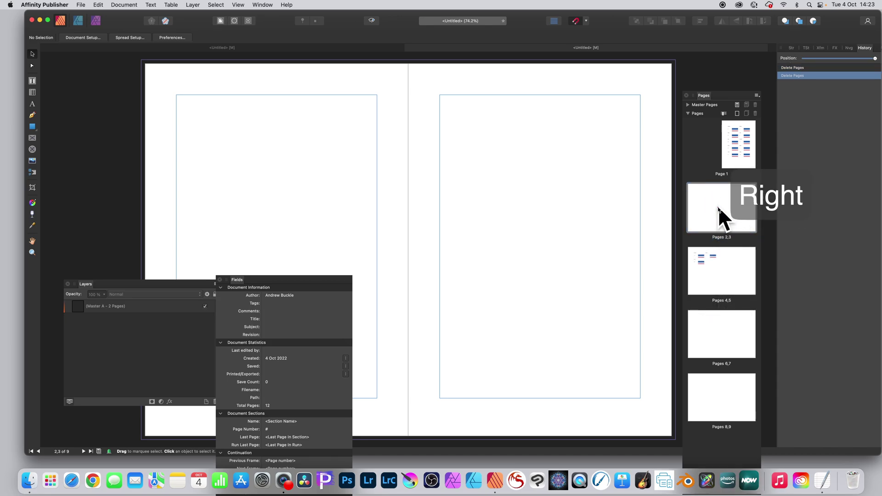
click(743, 230)
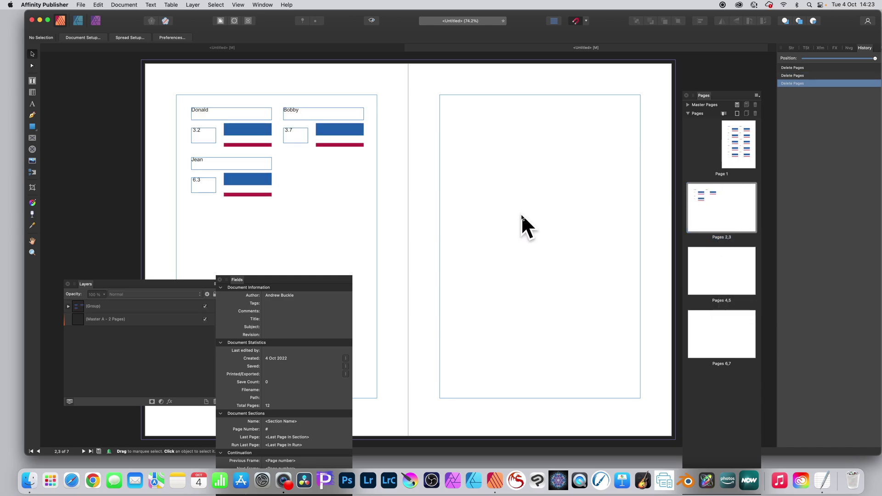
scroll(522, 214, up, 5)
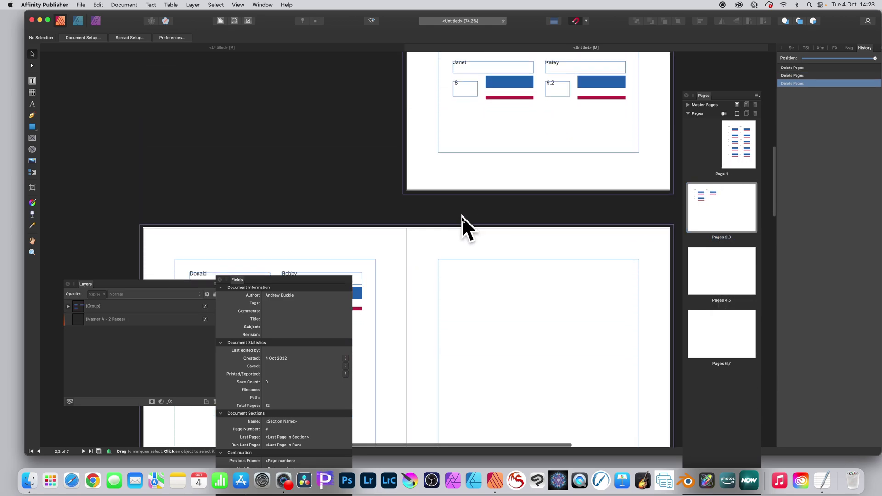